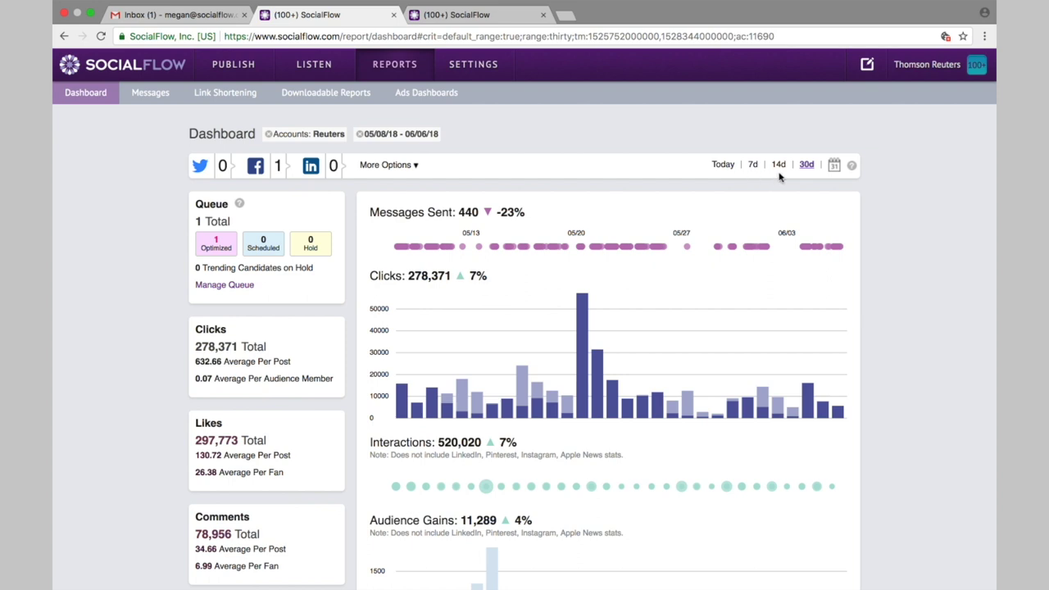
# Check the dashboard's date range calendar and scroll through the clicks chart
pyautogui.click(835, 167)
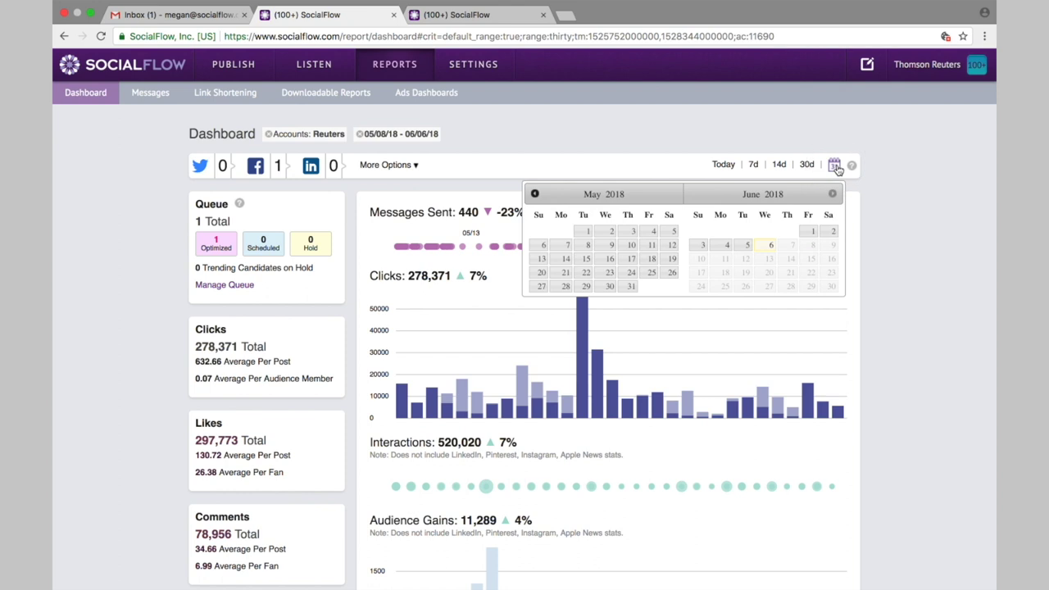
pyautogui.click(885, 178)
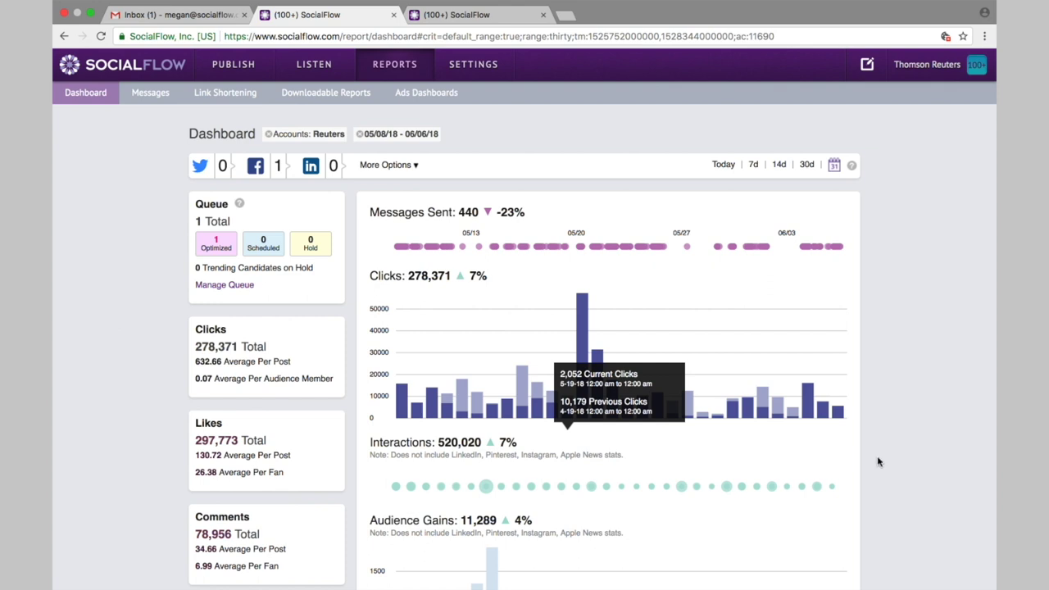
pyautogui.scroll(-5, 877, 459)
pyautogui.scroll(-2, 877, 434)
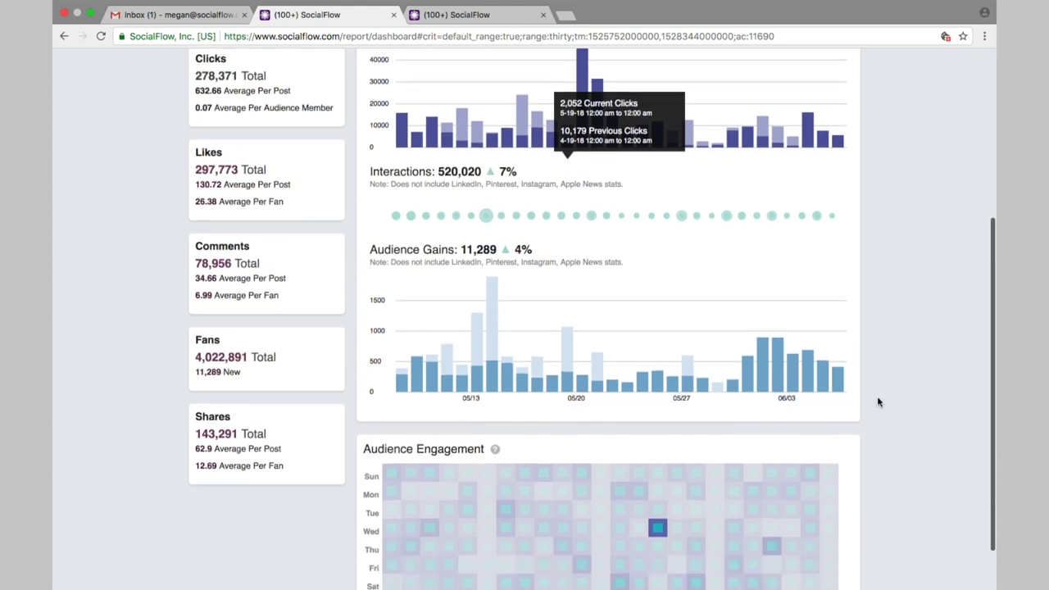
pyautogui.click(881, 382)
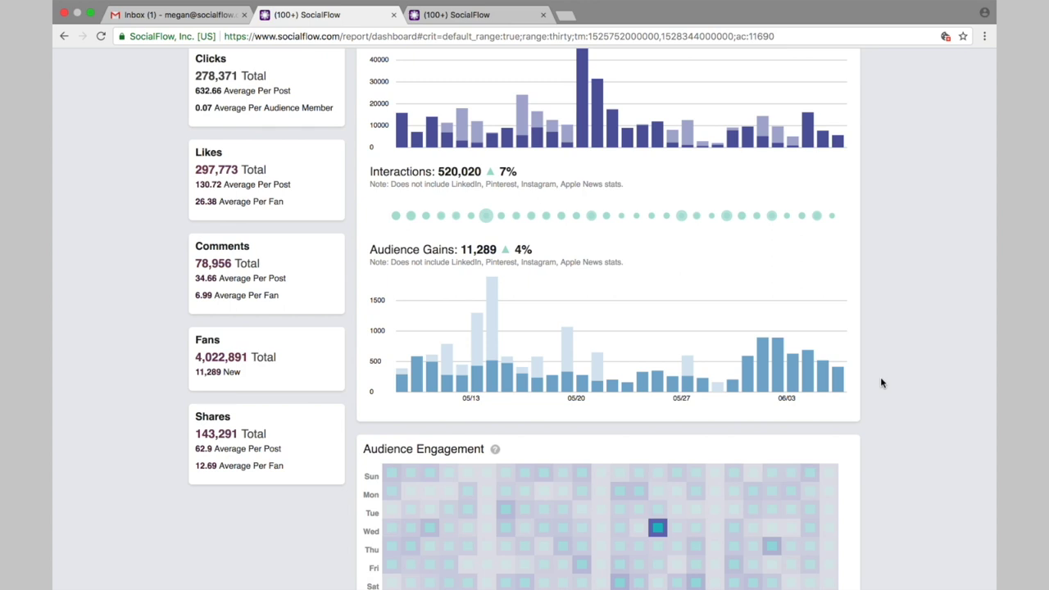
pyautogui.scroll(-1, 881, 383)
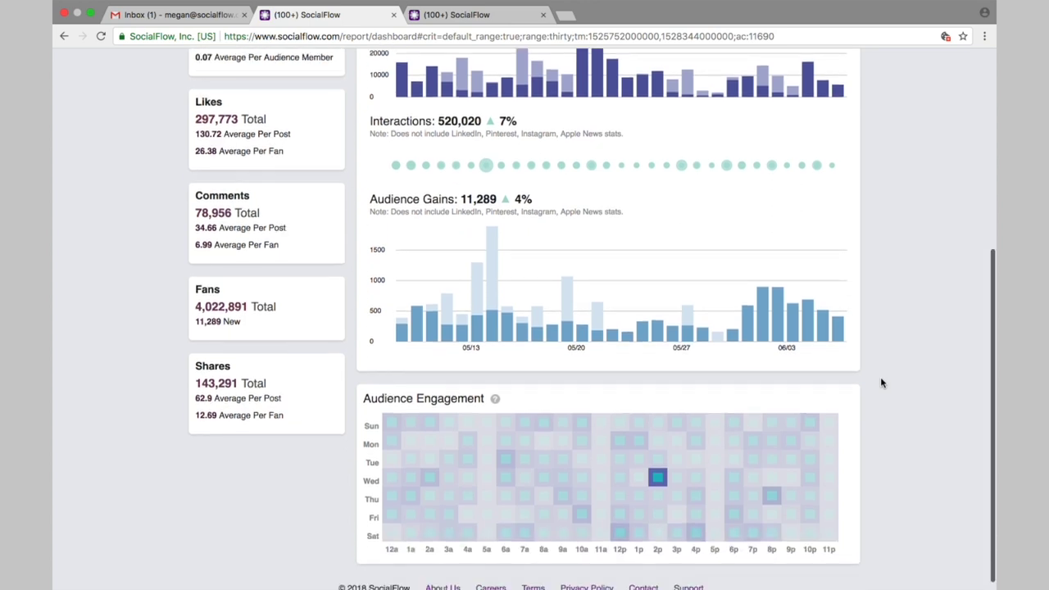
pyautogui.scroll(-1, 882, 383)
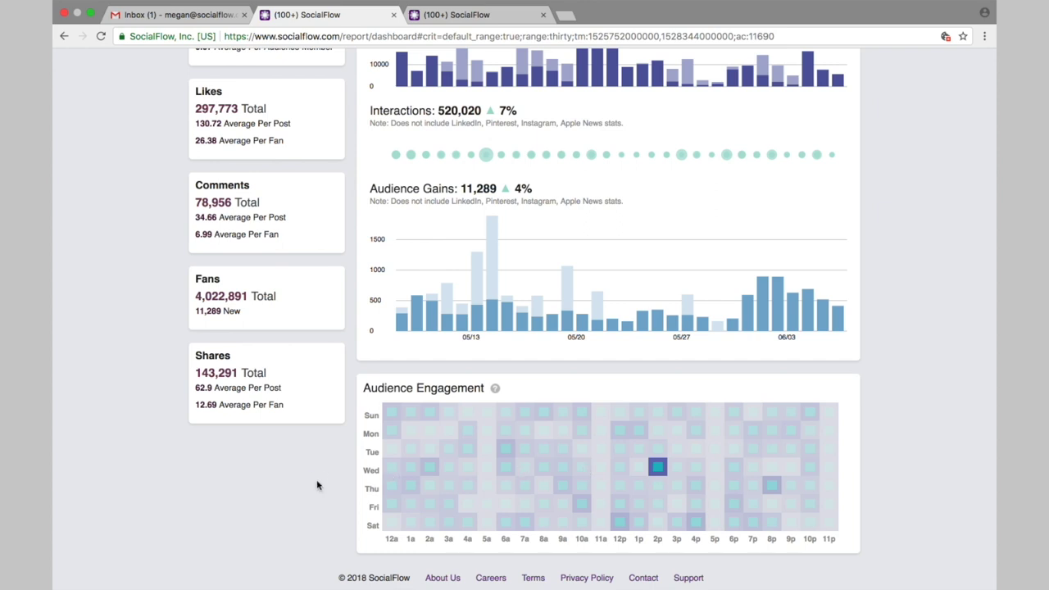
pyautogui.scroll(-1, 318, 484)
pyautogui.scroll(5, 317, 484)
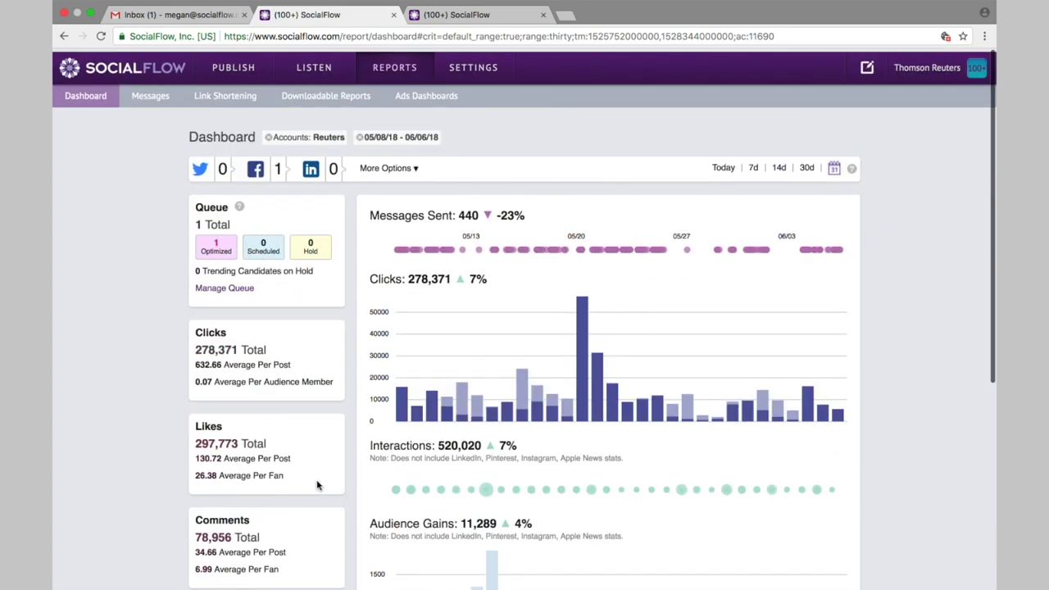
# Switch to the Messages report and review its column list without changes
pyautogui.click(441, 16)
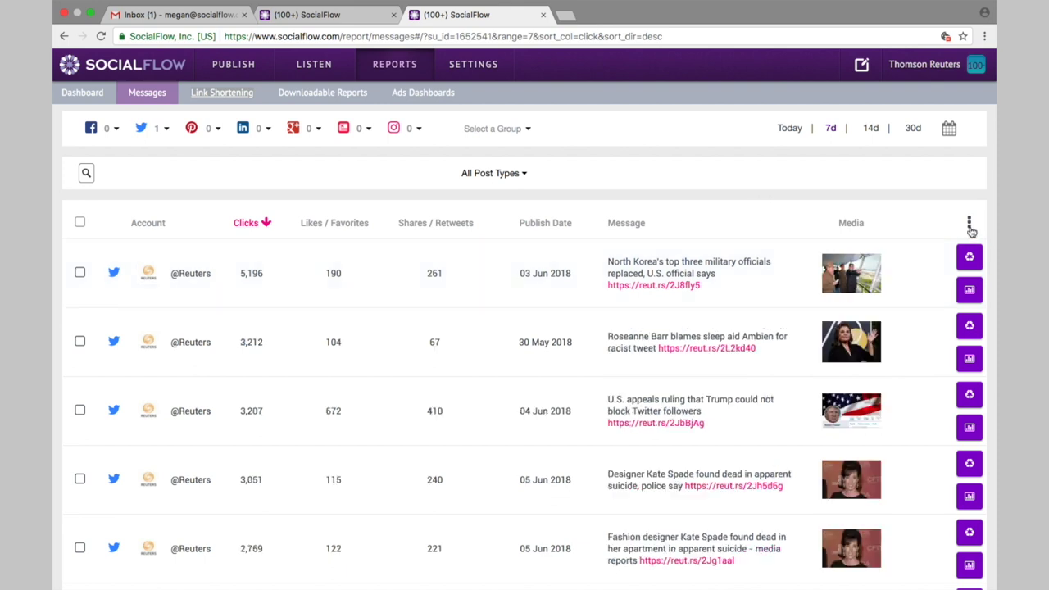
pyautogui.click(969, 225)
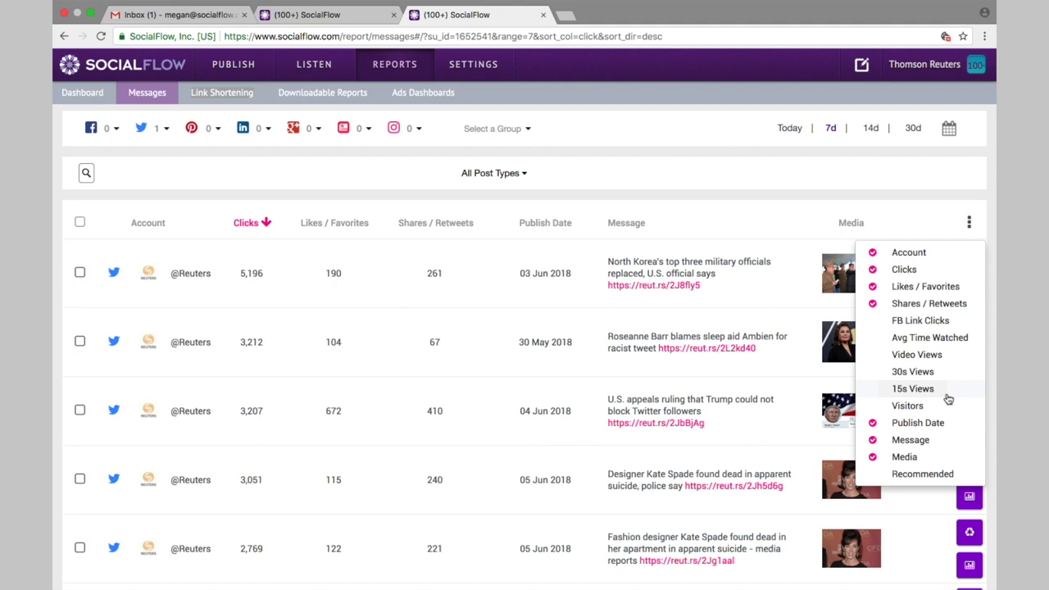
pyautogui.click(934, 198)
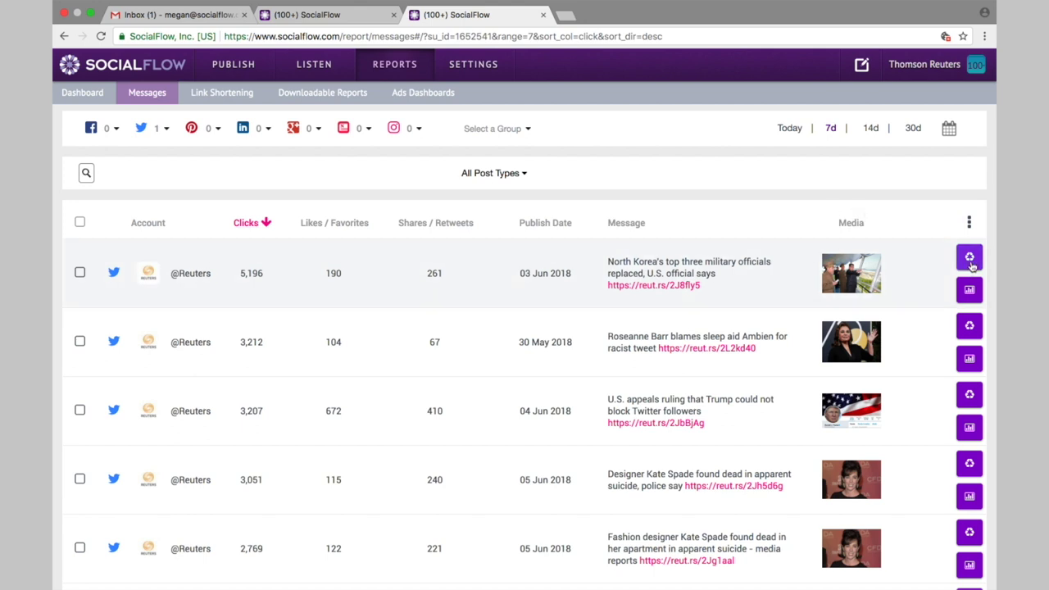
# Select the North Korea, Roseanne Barr and Trump Twitter ruling messages and preview Recycle As
pyautogui.click(79, 272)
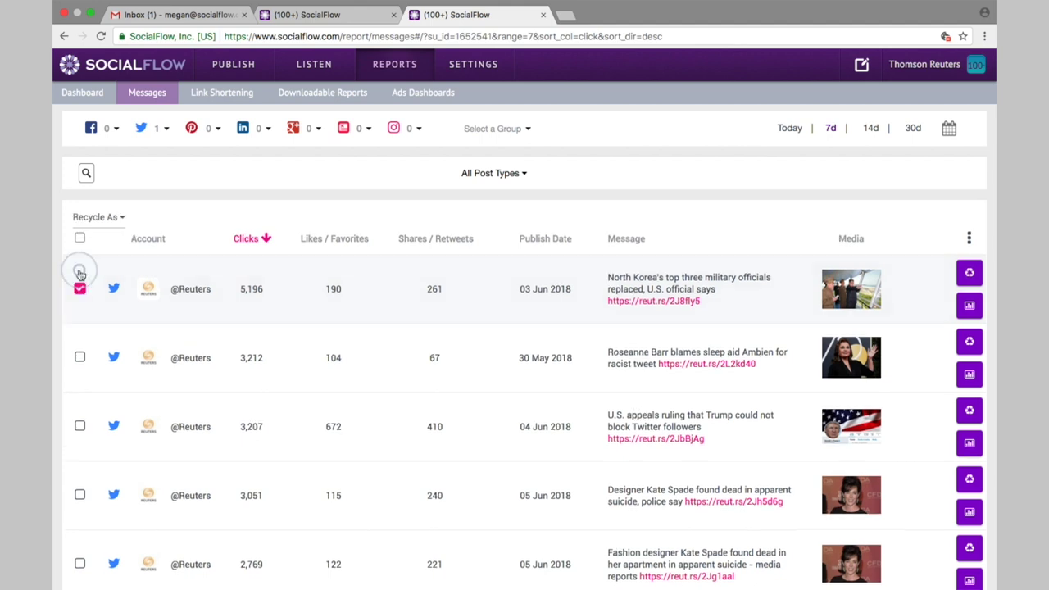
pyautogui.click(79, 367)
pyautogui.click(80, 435)
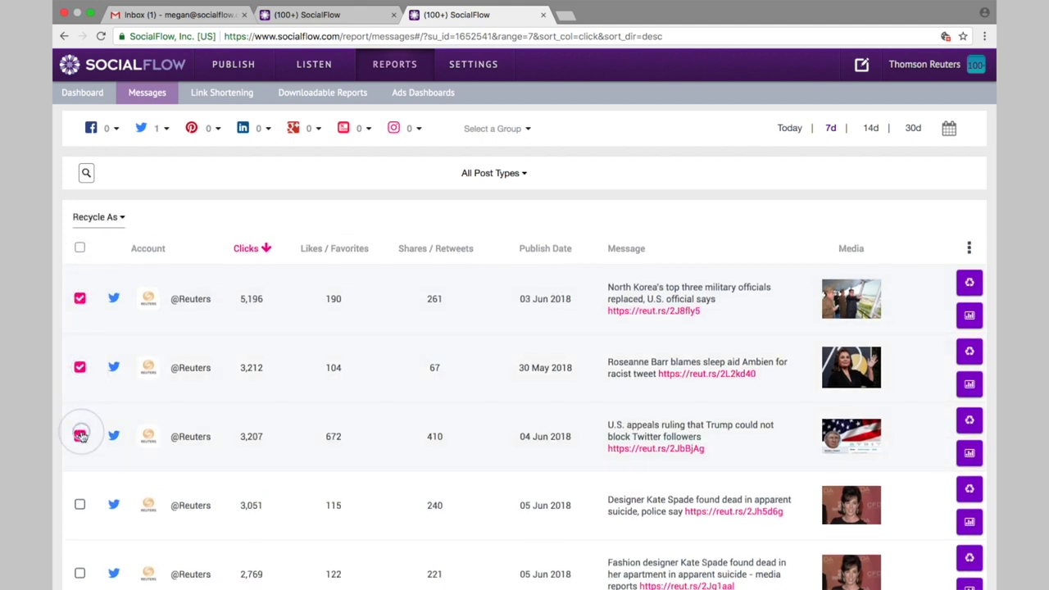
pyautogui.click(120, 218)
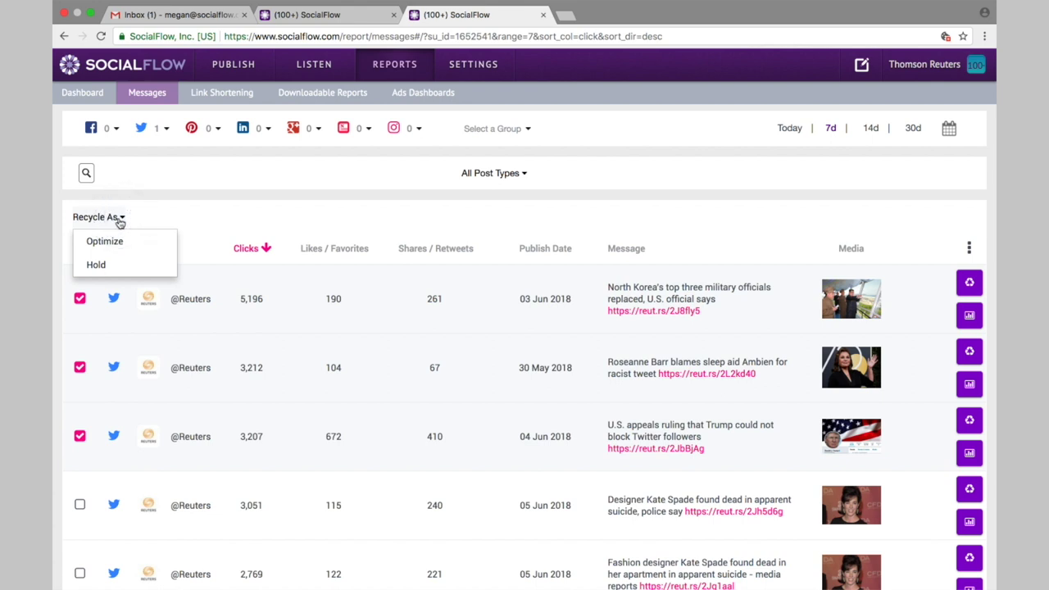
pyautogui.click(119, 218)
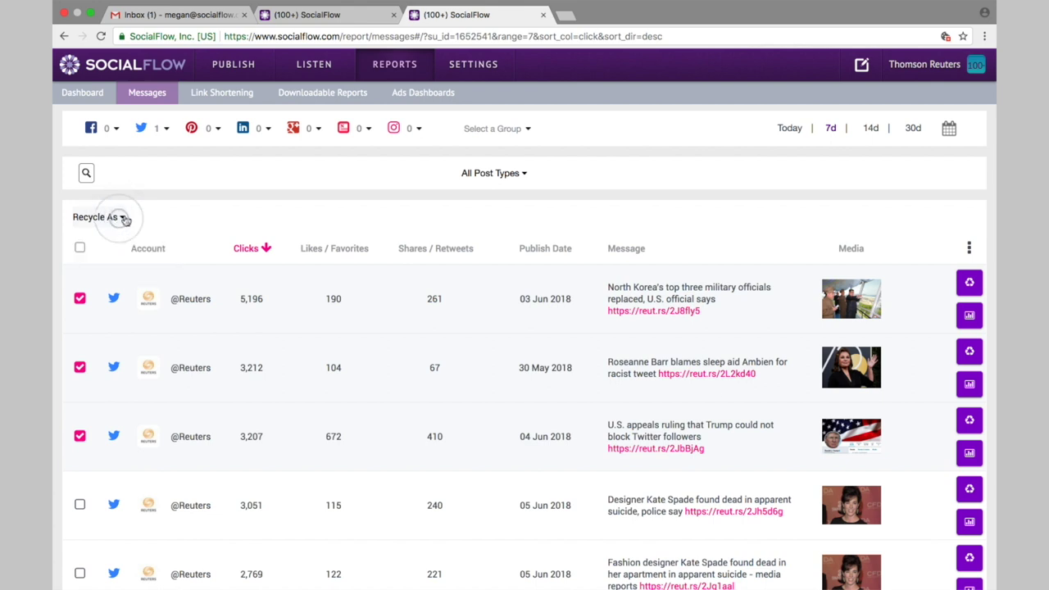
# Confirm bit.ly (reutersdotcom) as the Link Shortening domain, then go to Downloadable Reports
pyautogui.click(222, 93)
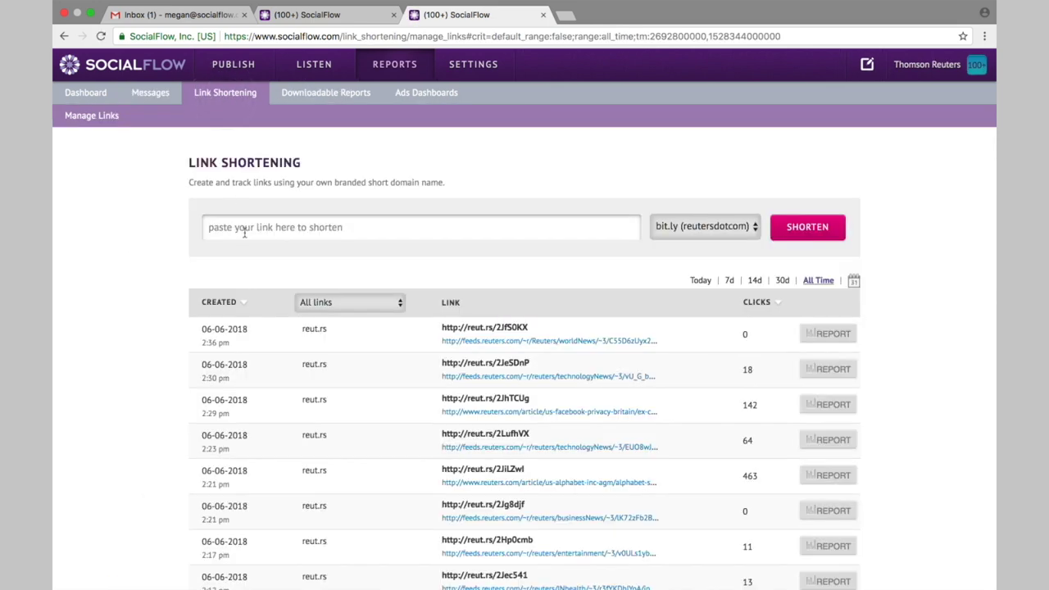
pyautogui.click(698, 237)
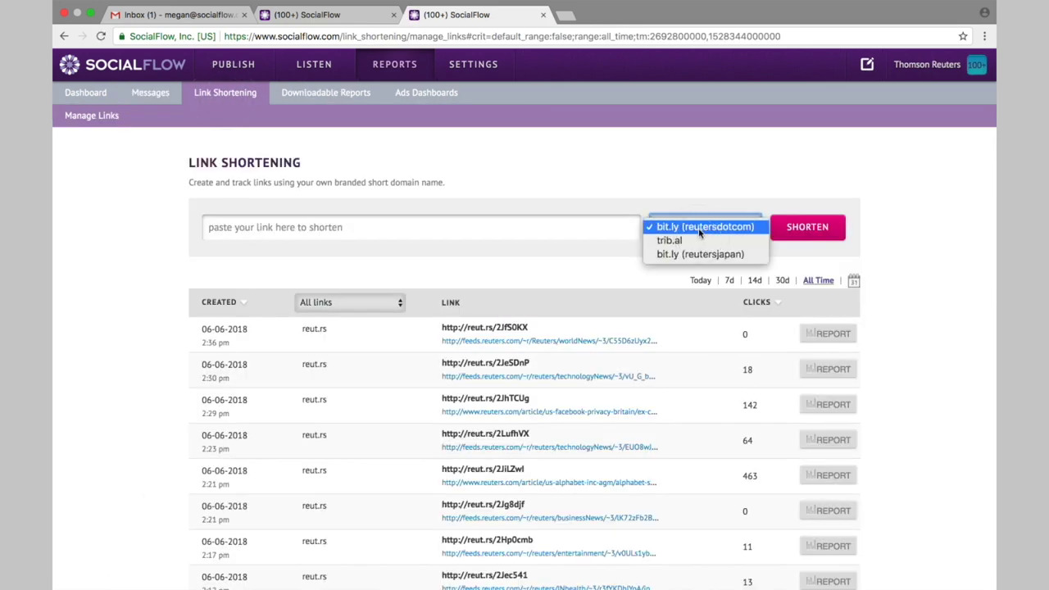
pyautogui.click(730, 181)
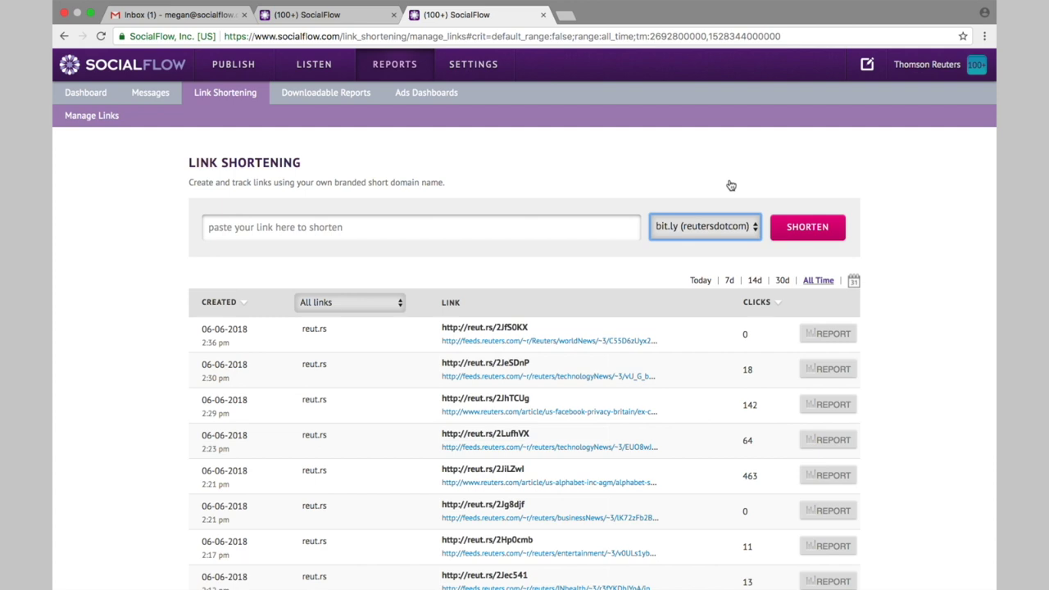
pyautogui.click(336, 98)
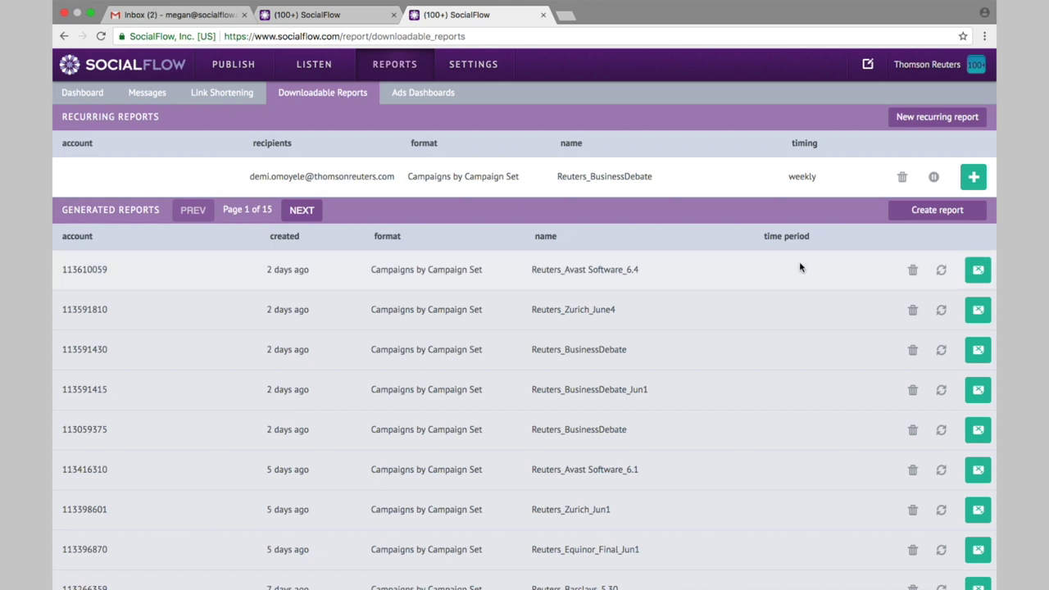
# Create a new Message Report with Include External Messages ticked
pyautogui.click(915, 218)
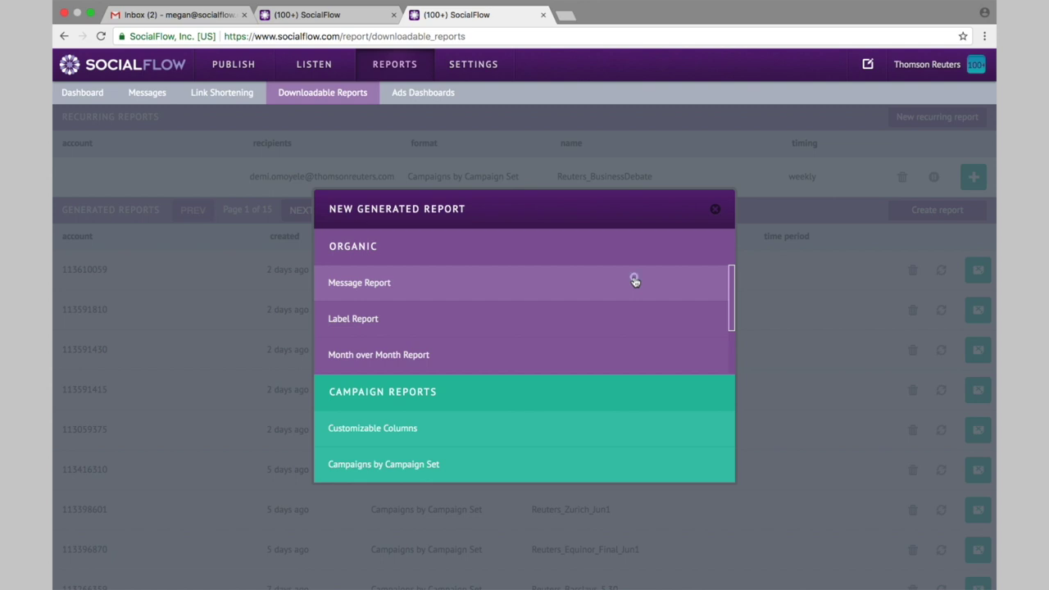
pyautogui.click(634, 280)
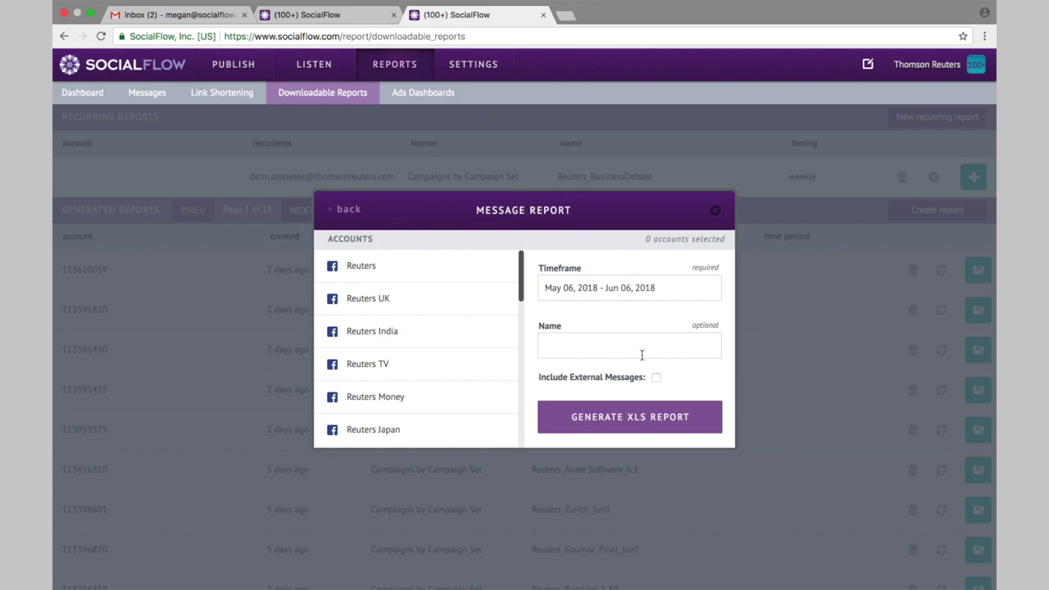
pyautogui.click(656, 380)
# Untick external messages, preview a Label Report with Davos 2016 and Davos2018, then go back
pyautogui.click(655, 381)
pyautogui.click(348, 209)
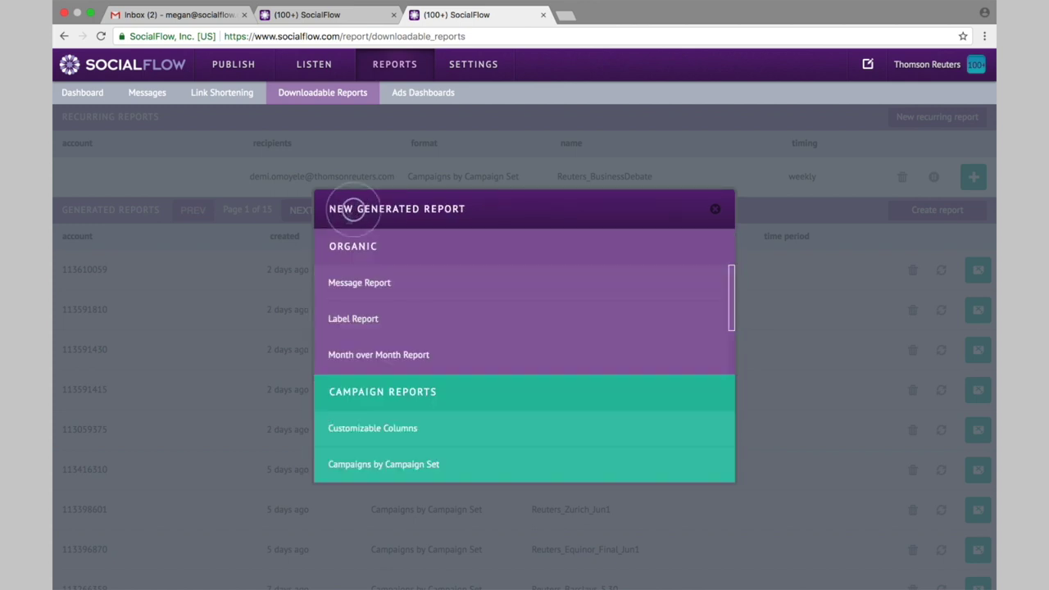
pyautogui.click(429, 315)
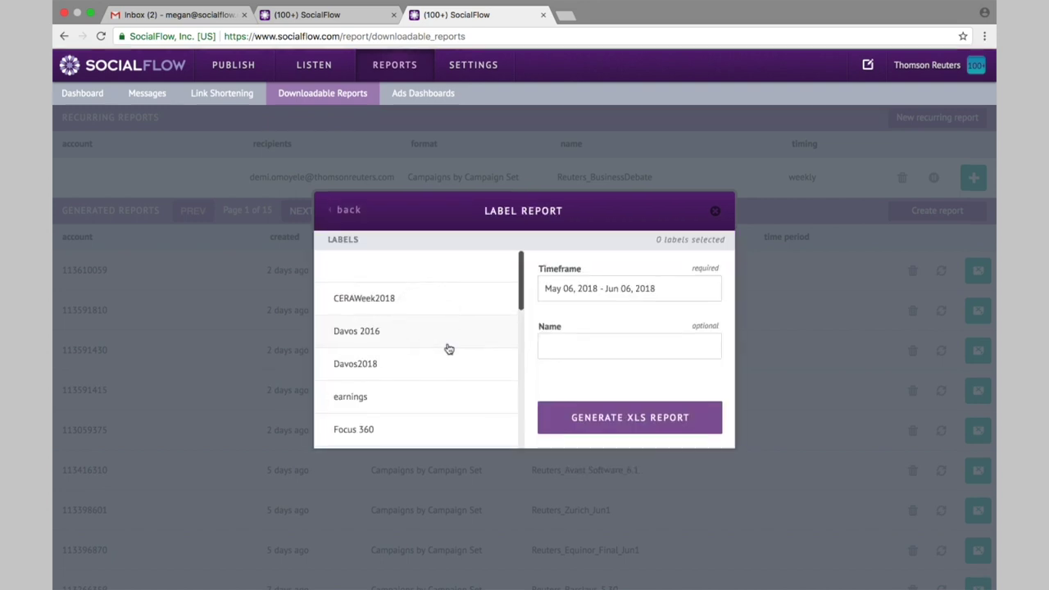
pyautogui.click(454, 331)
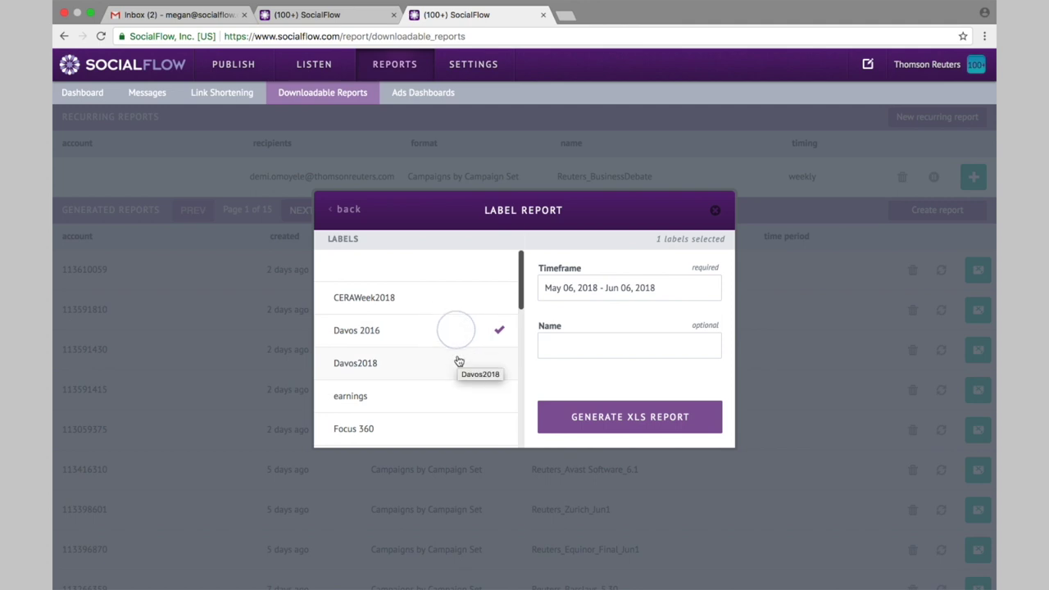
pyautogui.click(457, 359)
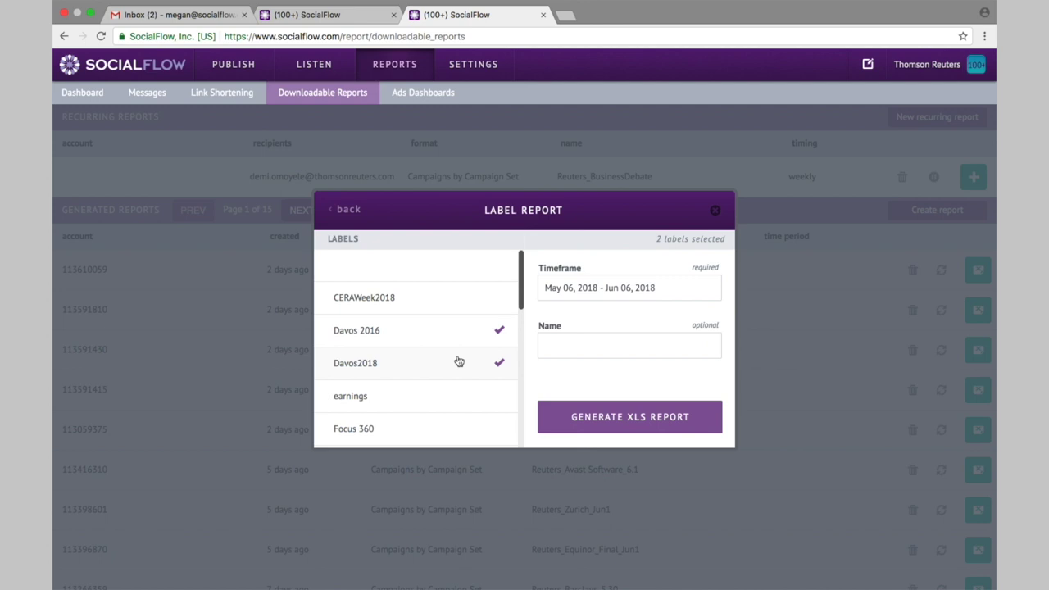
pyautogui.click(349, 213)
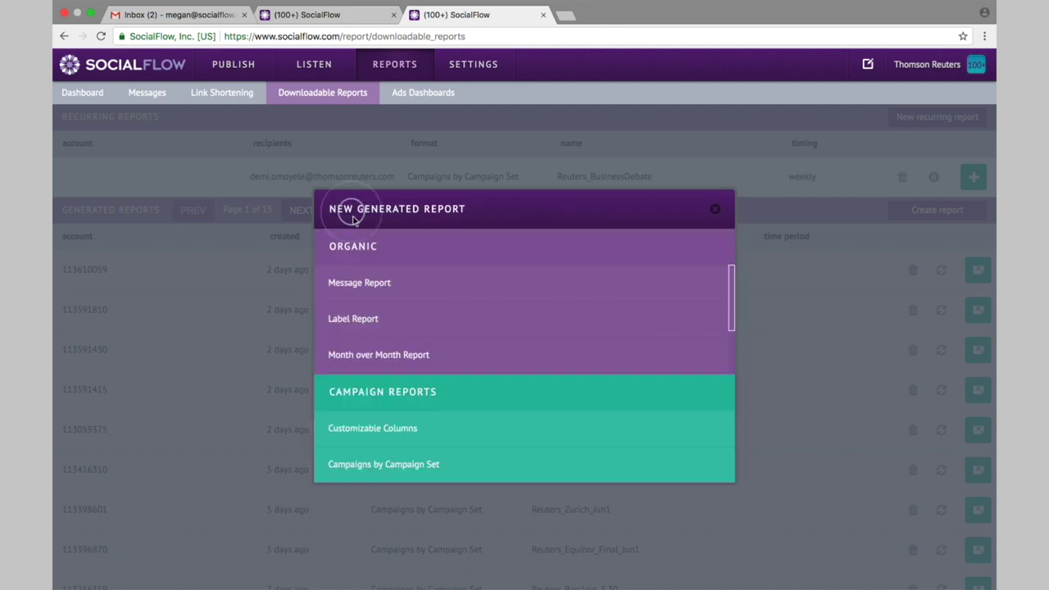
# Choose a Month over Month Report for Reuters and Reuters UK, then close the window
pyautogui.moveTo(733, 287); pyautogui.dragTo(735, 328)
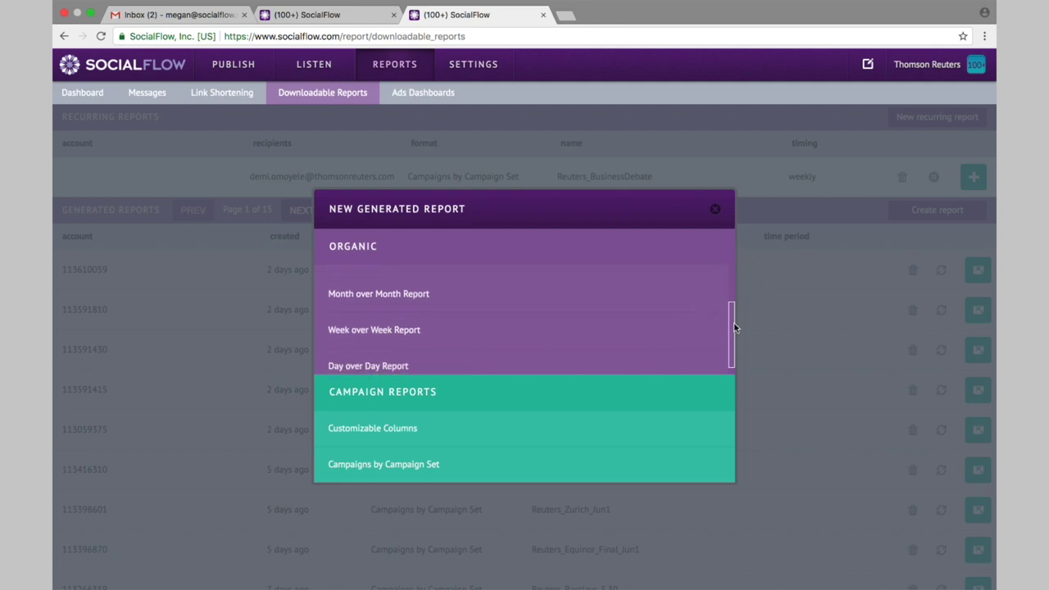
pyautogui.click(503, 302)
pyautogui.click(482, 273)
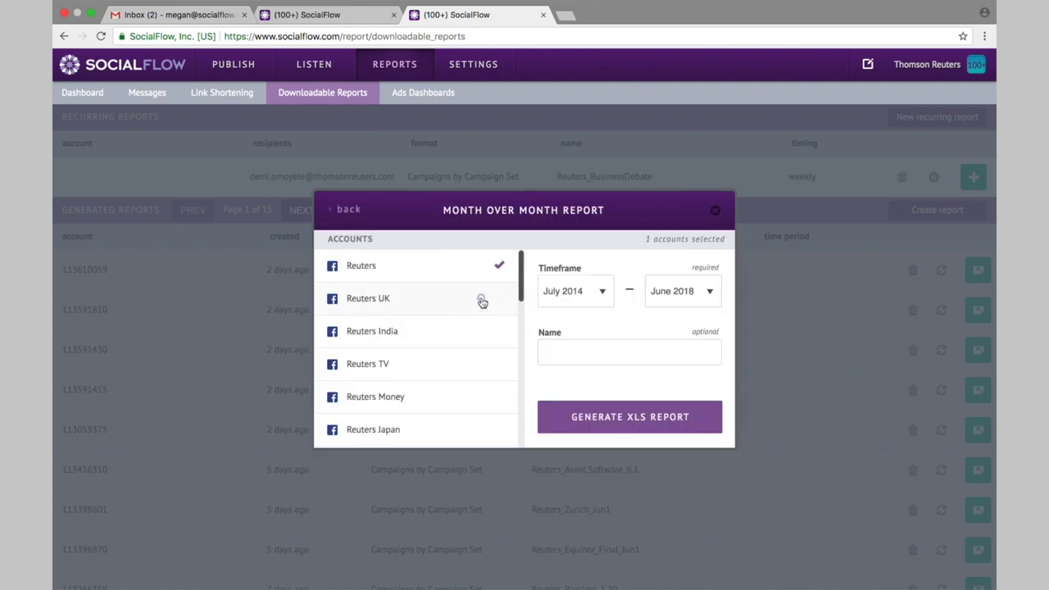
pyautogui.click(481, 298)
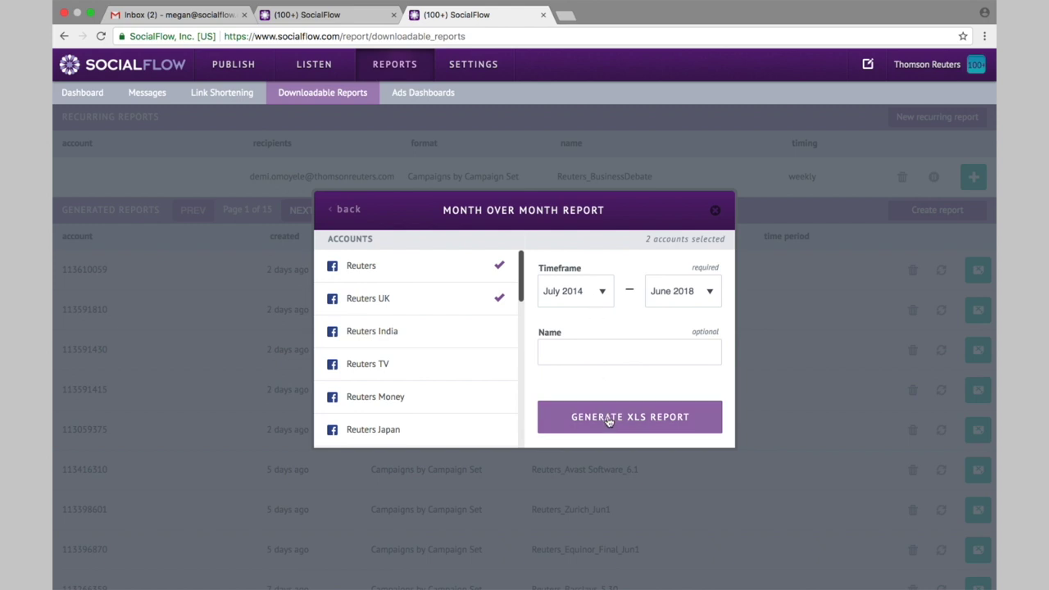
pyautogui.click(715, 211)
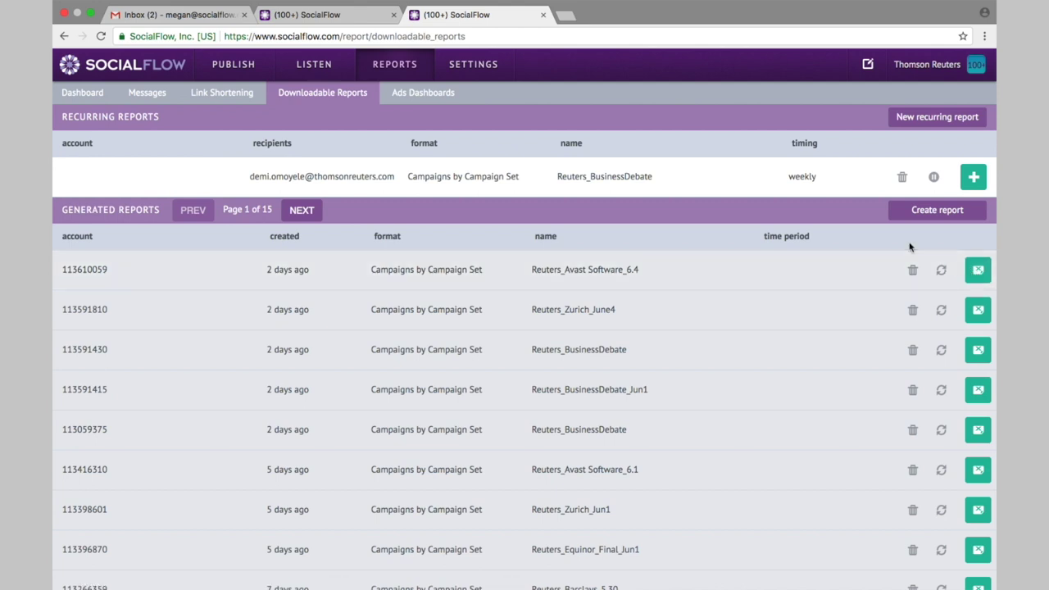
pyautogui.click(911, 120)
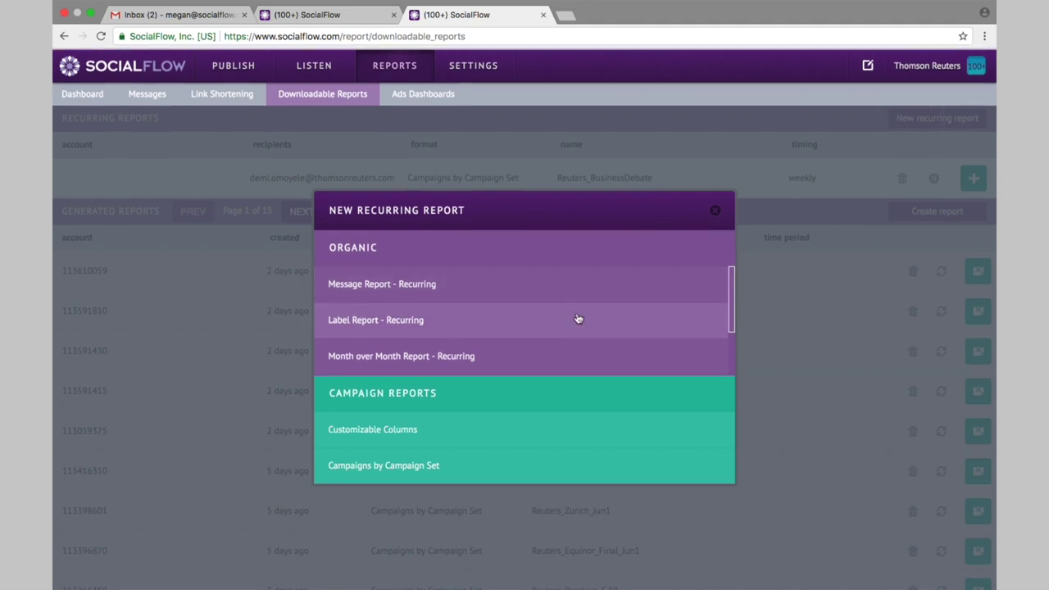
pyautogui.click(573, 344)
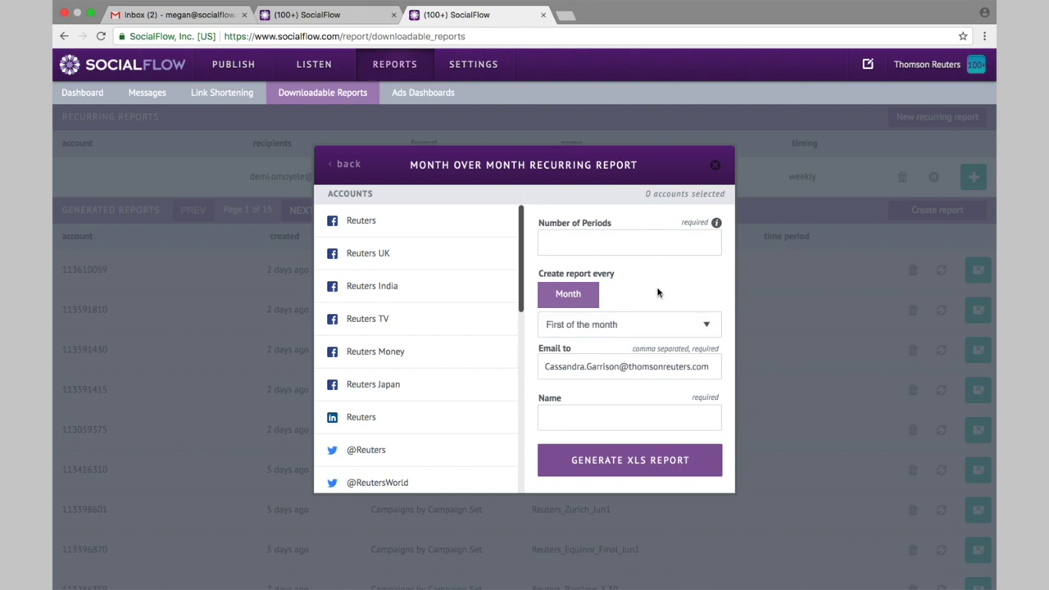
pyautogui.click(714, 168)
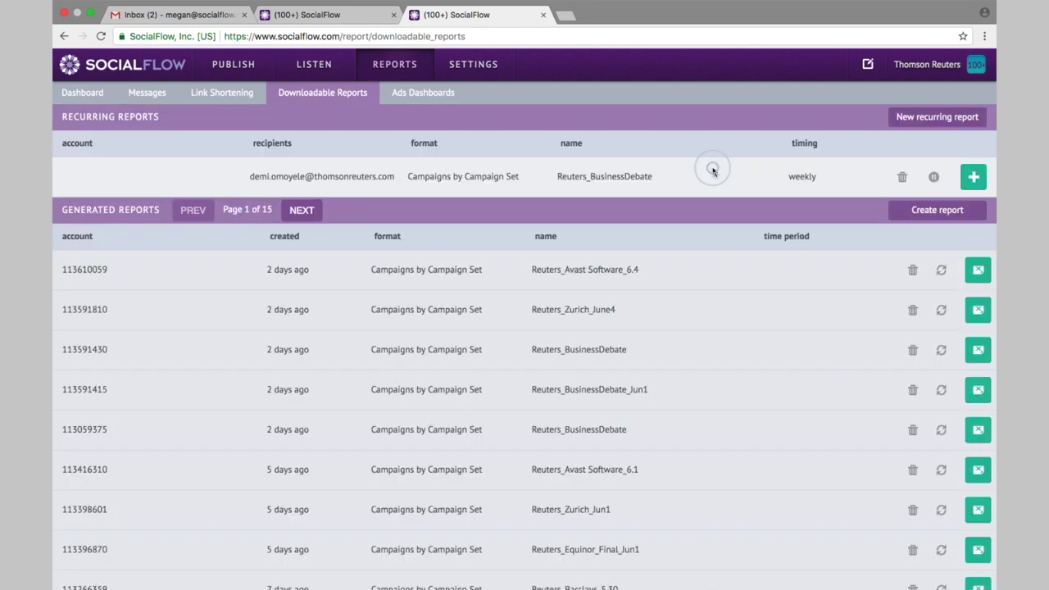